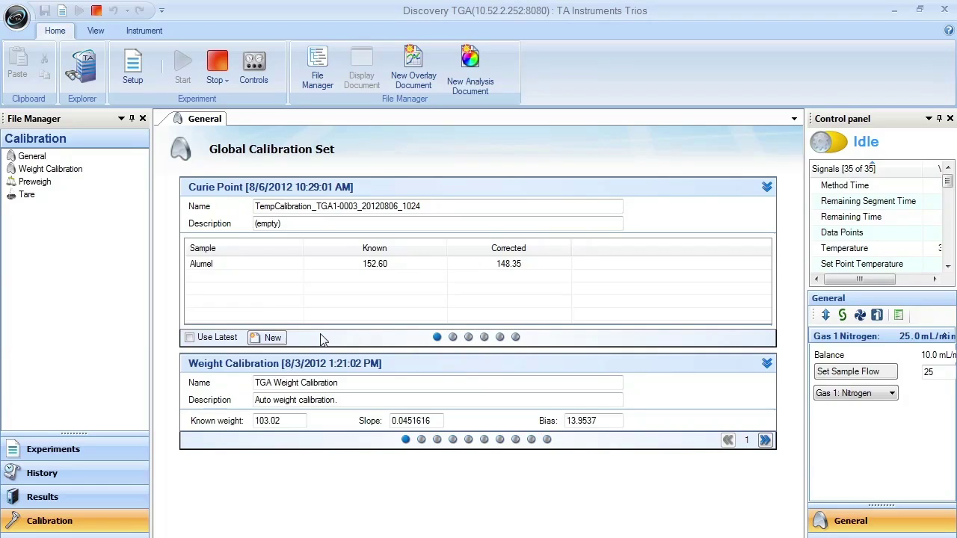
Start a new Curie point calibration, leaving Alumel as the reference material for now
click(270, 338)
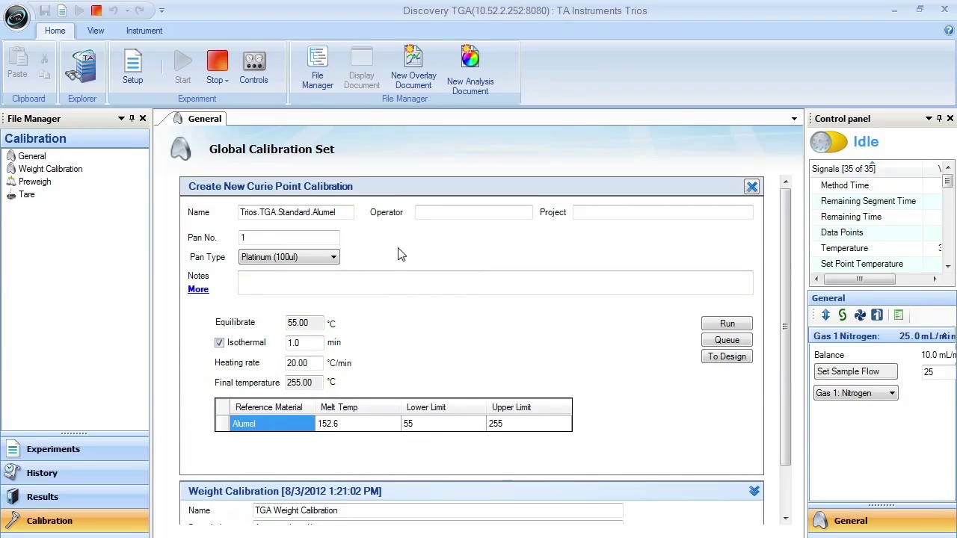
click(305, 425)
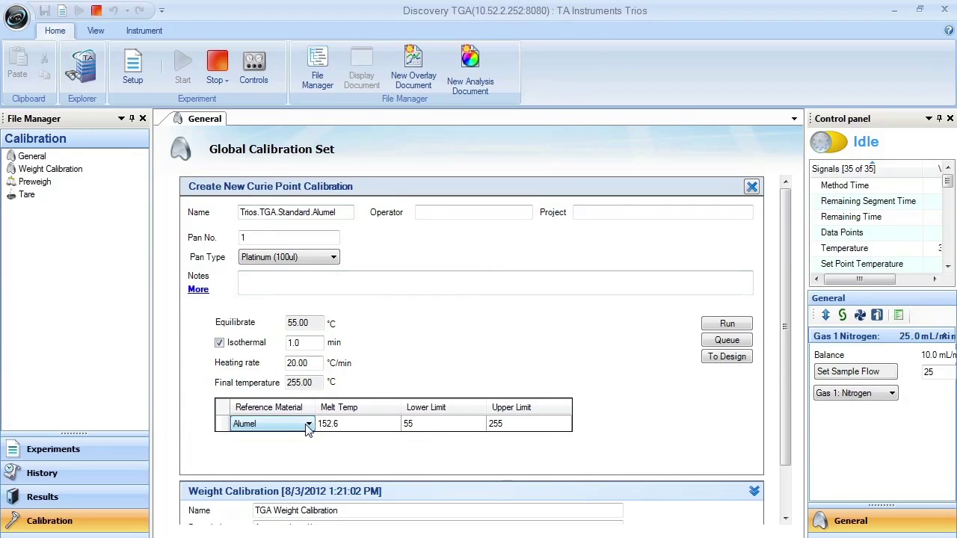
click(309, 425)
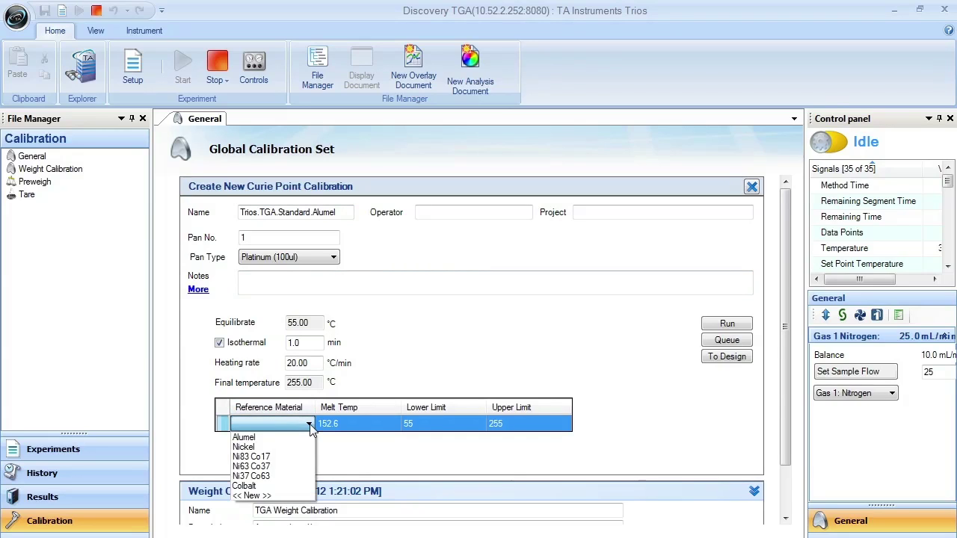
click(309, 425)
click(309, 425)
click(292, 434)
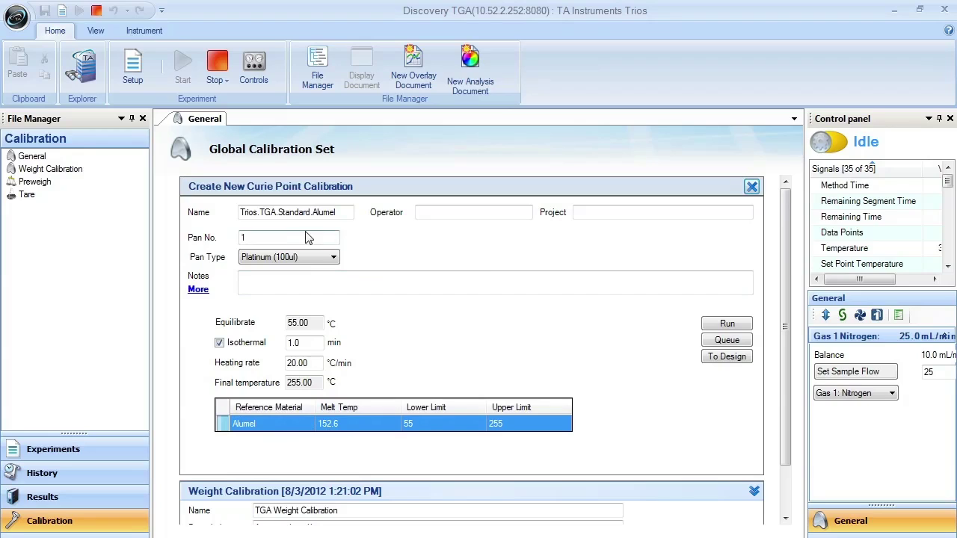
Set the pan type to Platinum HT and the reference material to Nickel, then queue the run
click(334, 257)
click(326, 320)
click(277, 424)
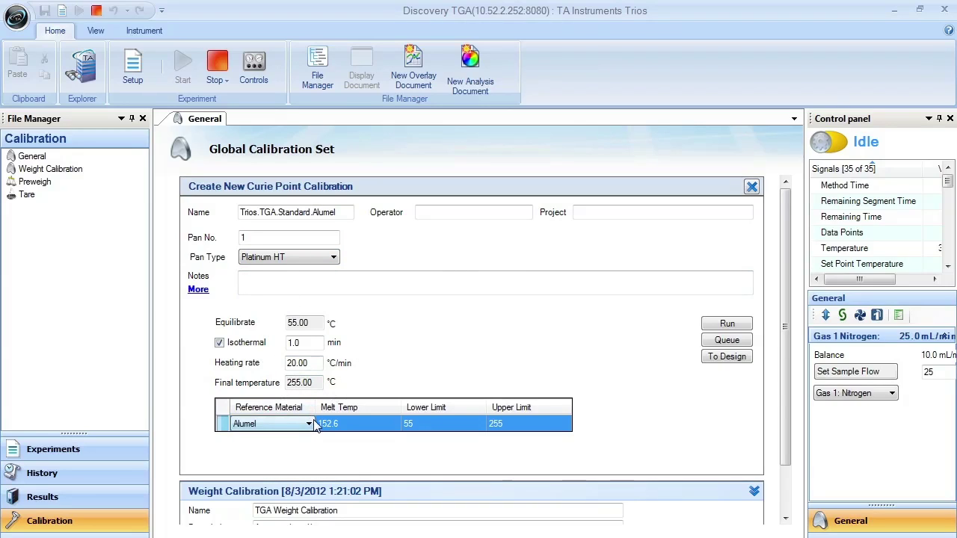
click(308, 424)
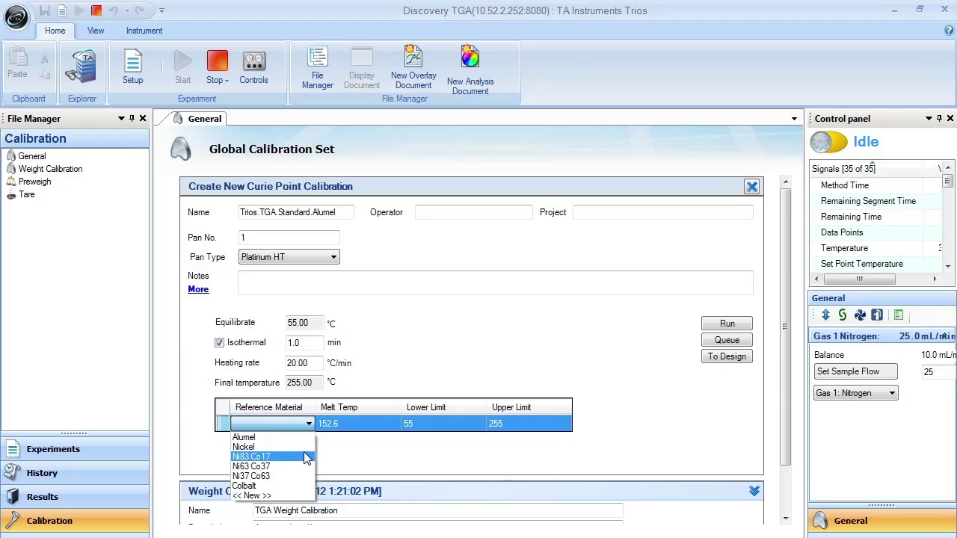
click(303, 447)
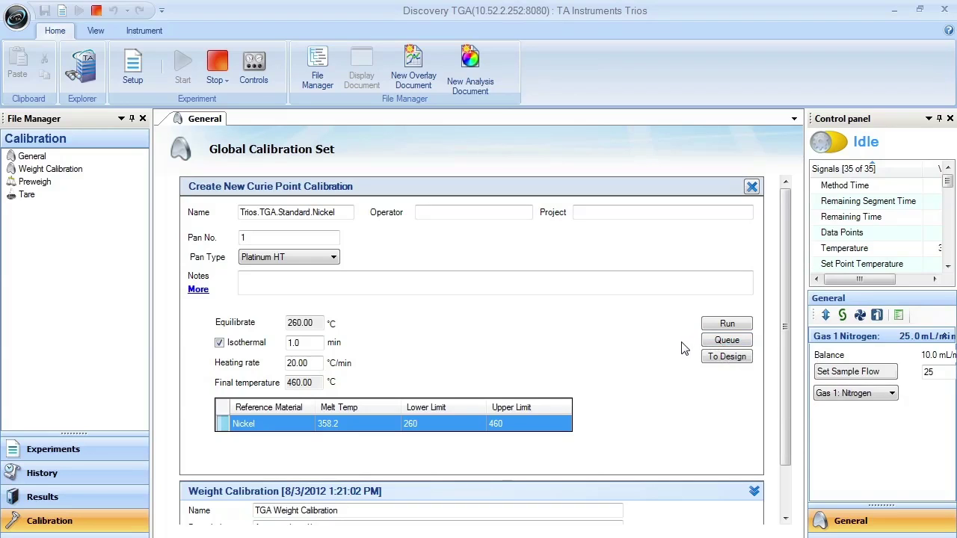
click(724, 342)
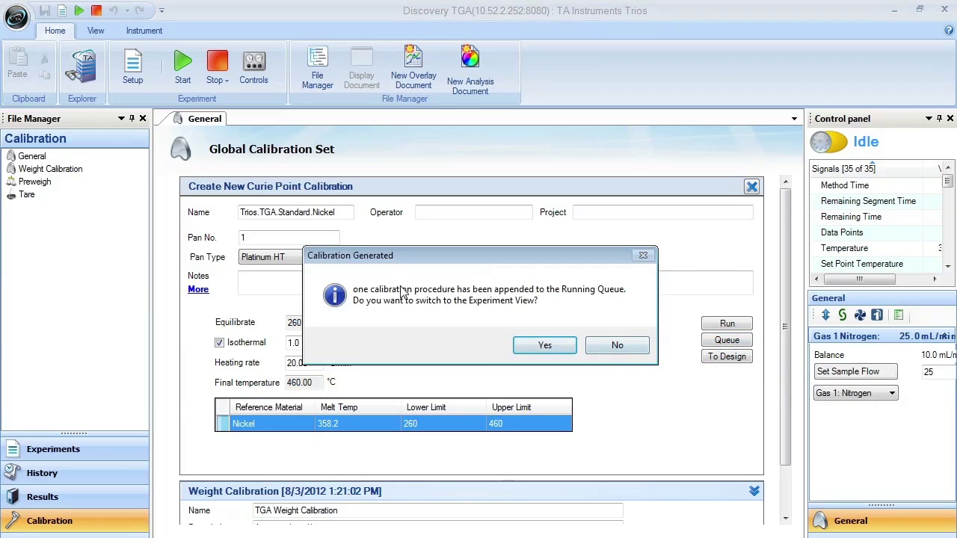
Switch to the Experiment View and browse the Results area for a TRI data file
click(555, 346)
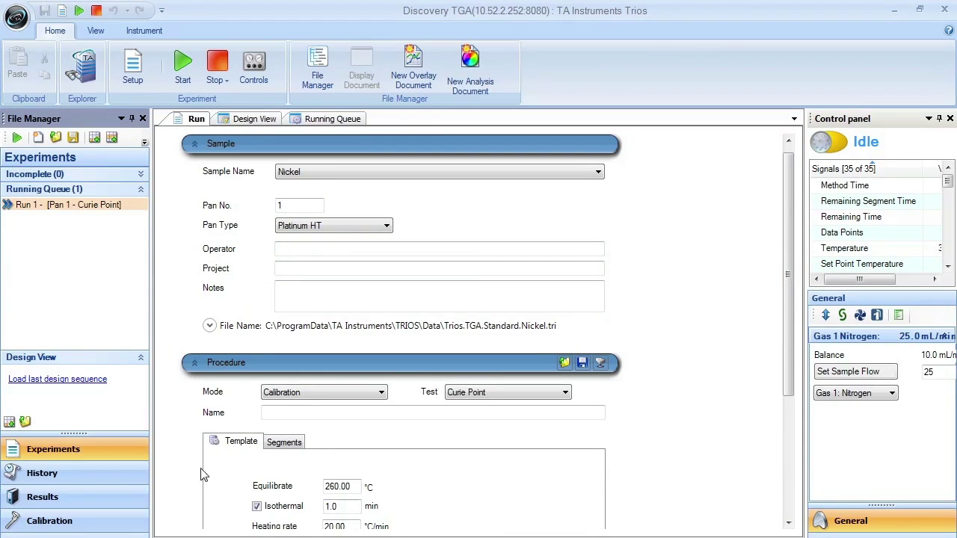
click(89, 501)
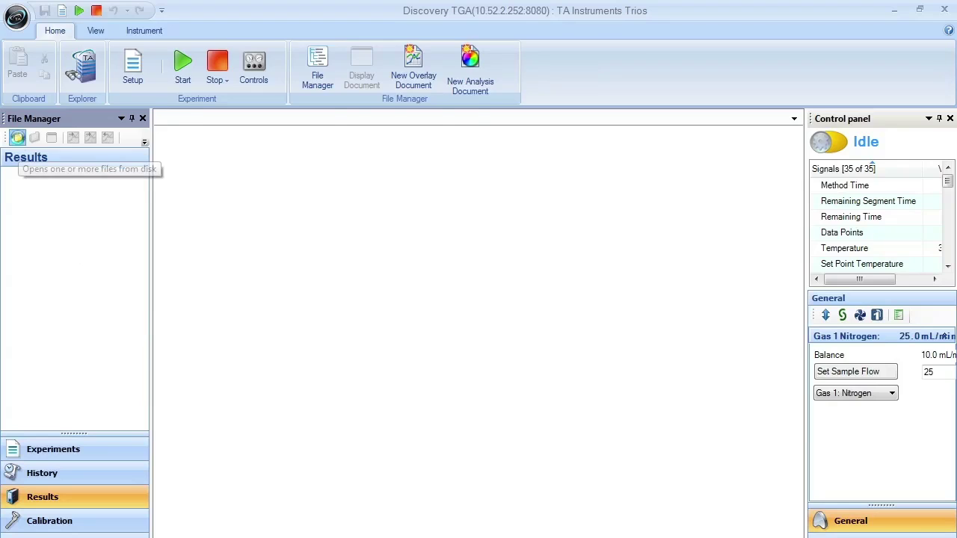
click(17, 139)
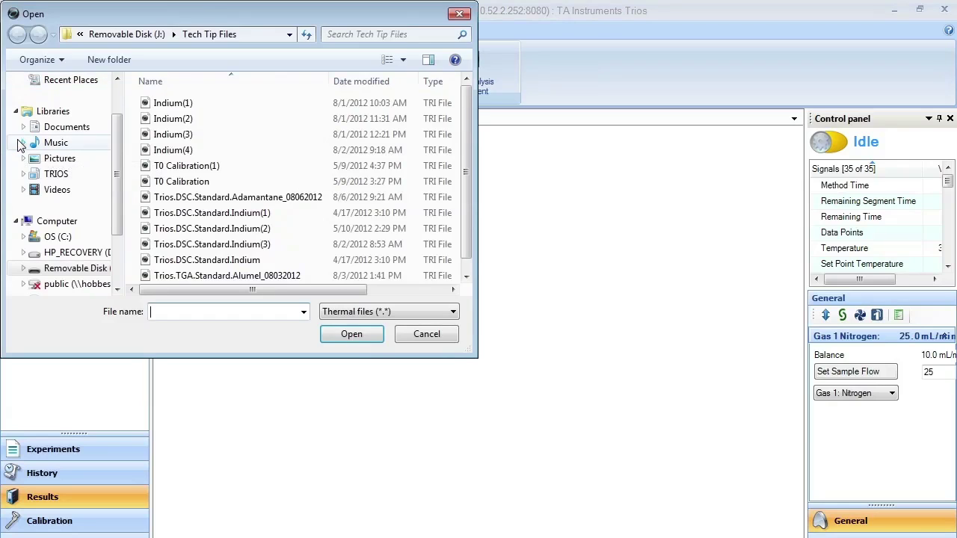
Load Trios.TGA.Standard.Alumel_08032012 and select it in the Results tree
click(246, 276)
click(350, 337)
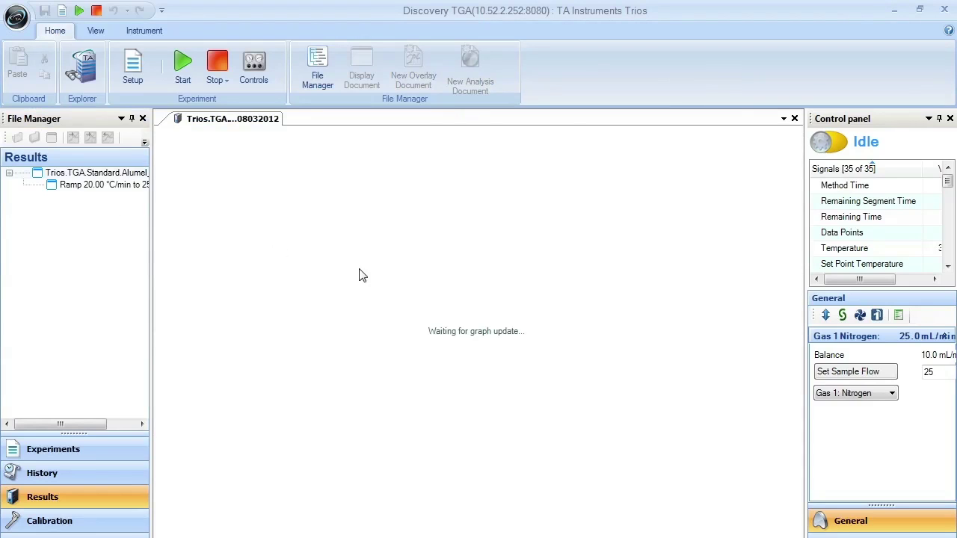
click(87, 175)
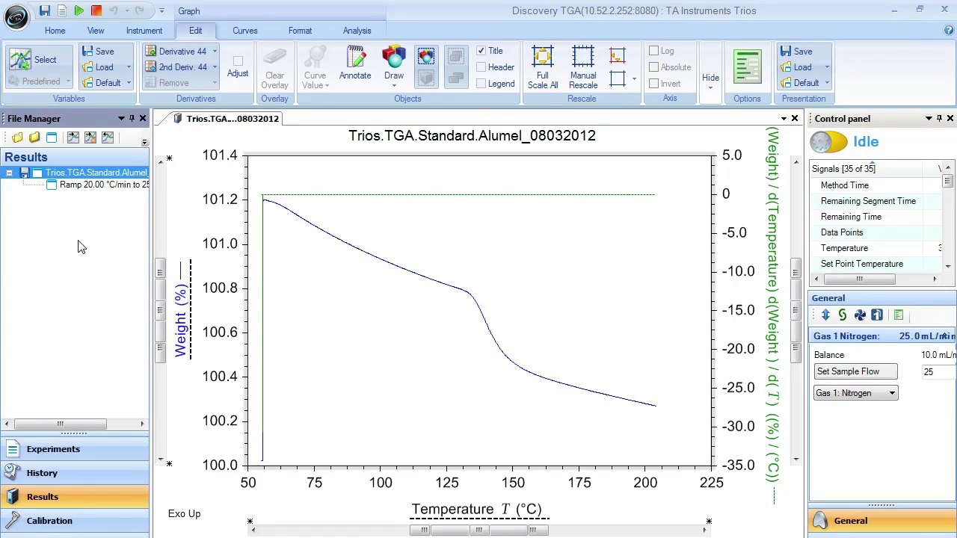
click(147, 33)
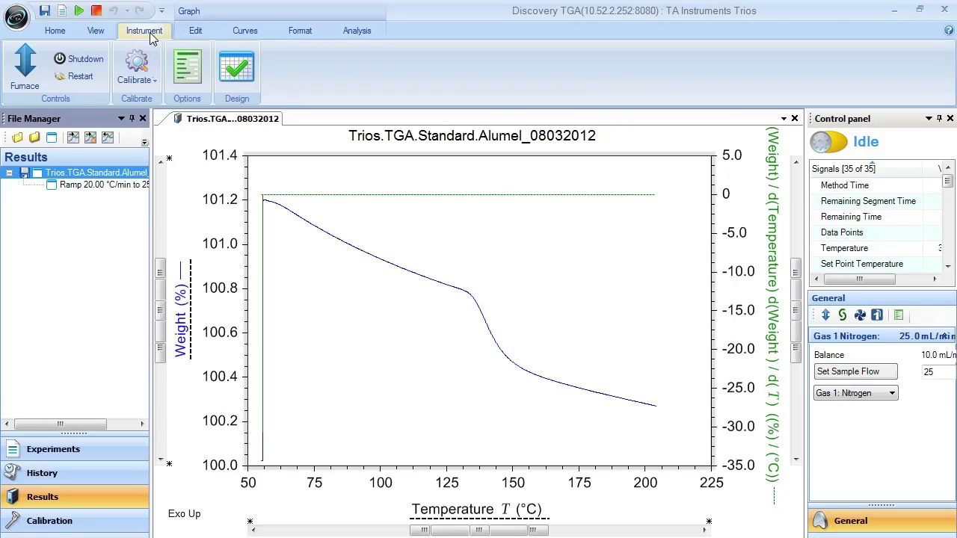
Calculate a temperature calibration from the Alumel data and view its 148.345 °C endset curve
click(146, 79)
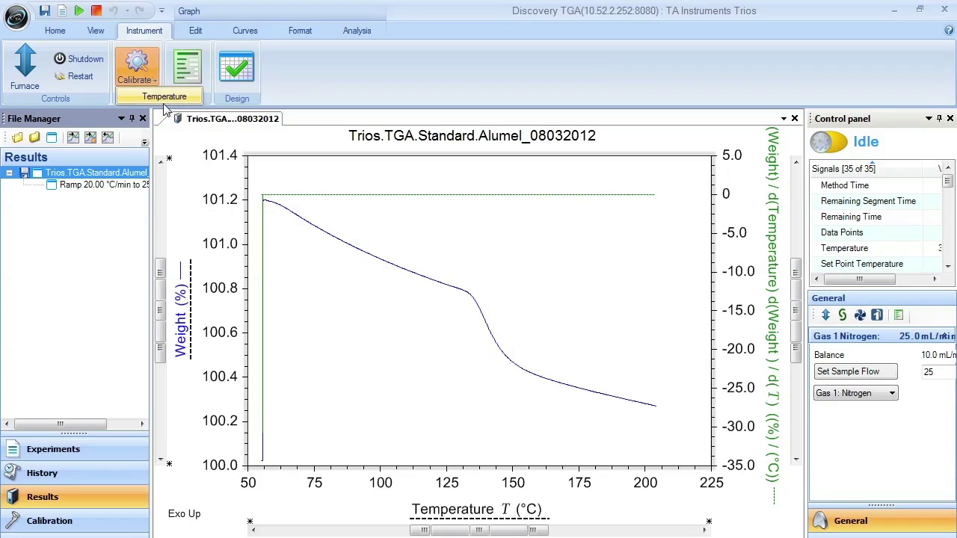
click(164, 98)
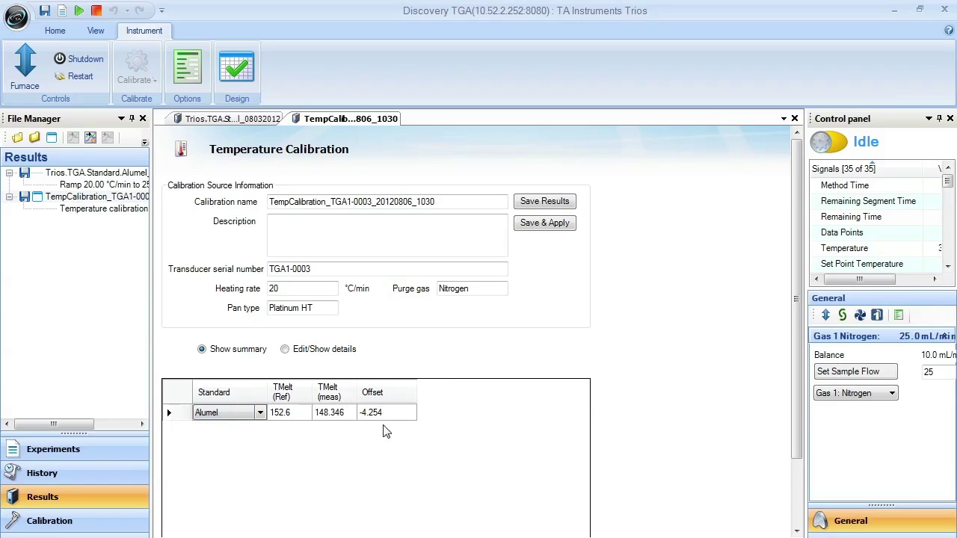
click(285, 349)
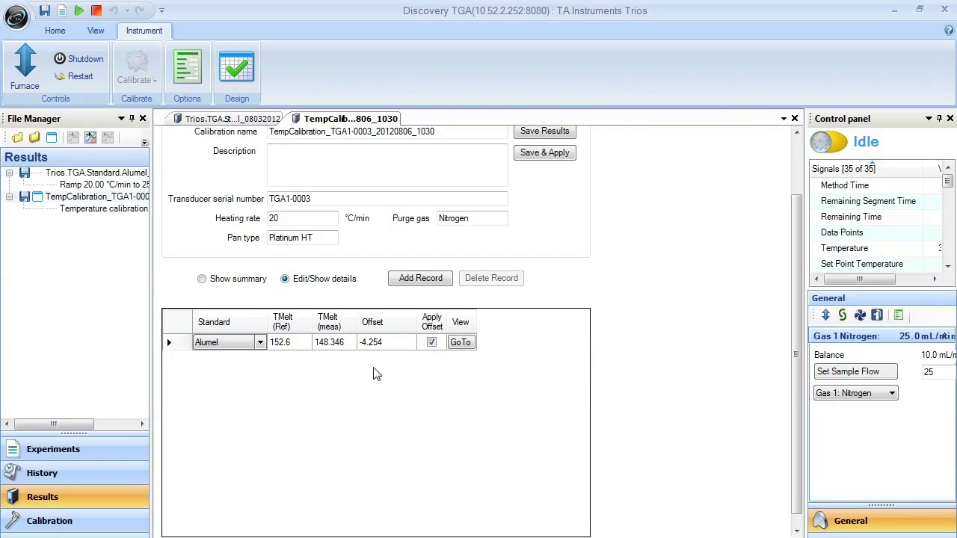
click(461, 343)
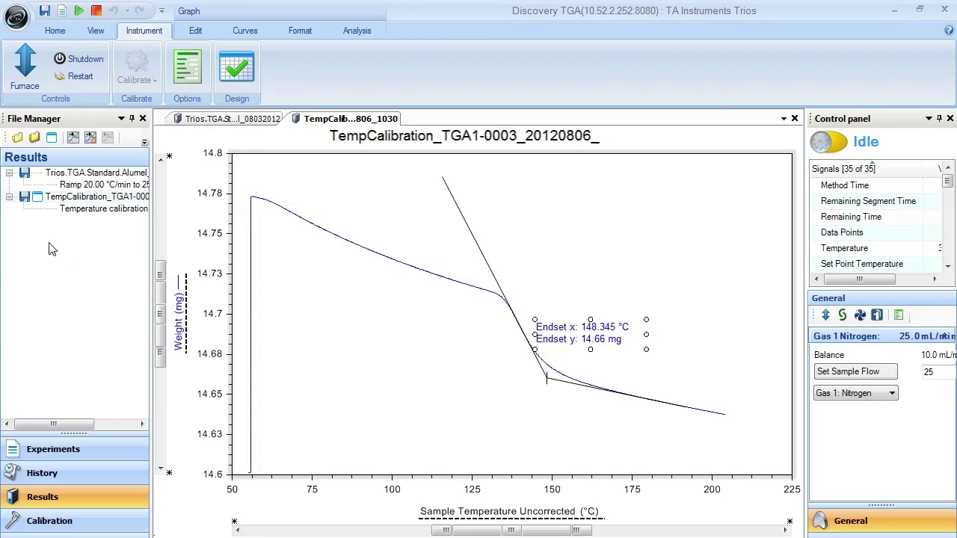
click(17, 137)
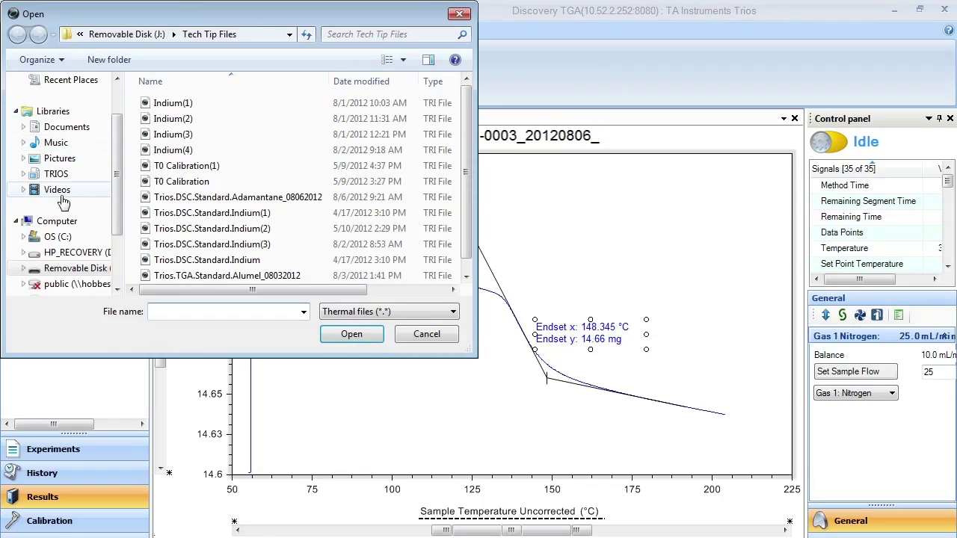
Open Trios.TGA.Standard.Ni83Co17_08062012 and select it together with the Alumel result
click(466, 276)
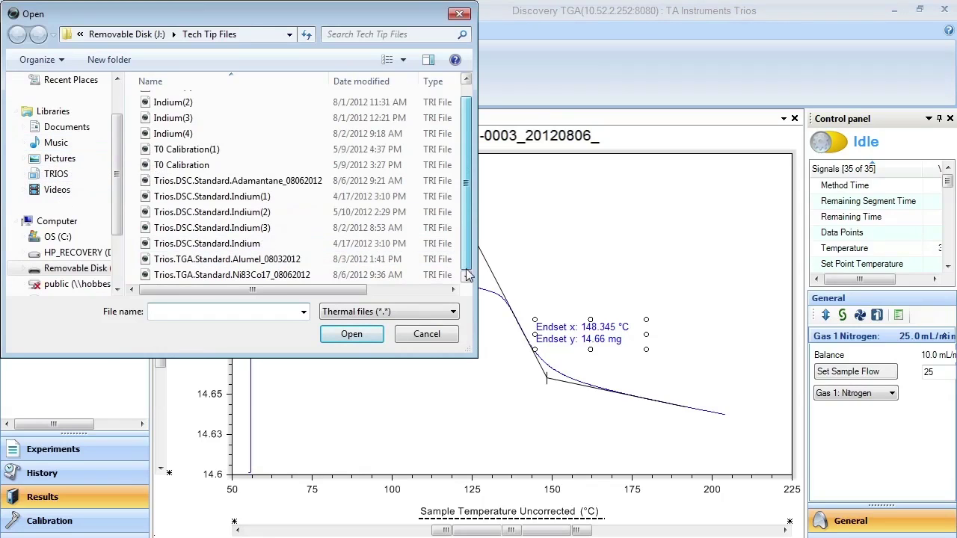
click(264, 276)
click(350, 334)
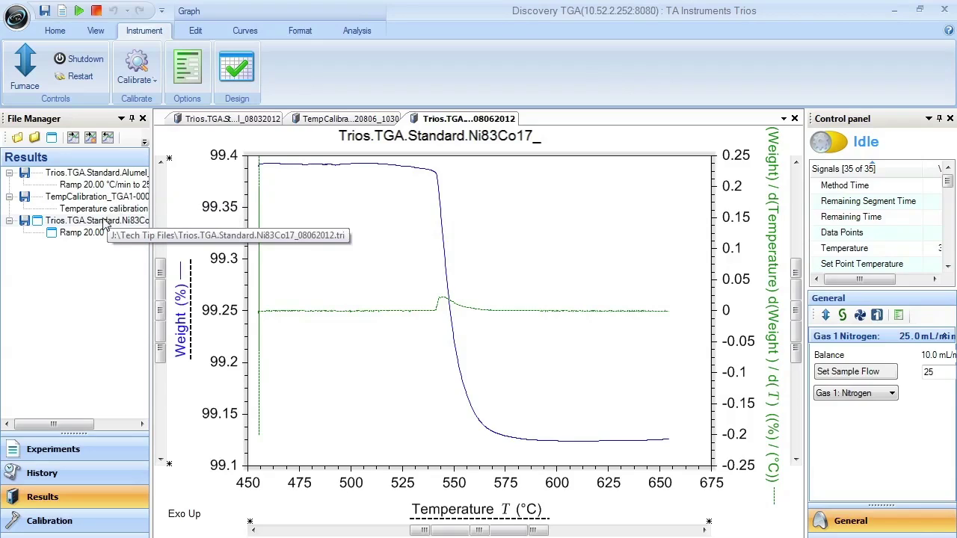
click(94, 222)
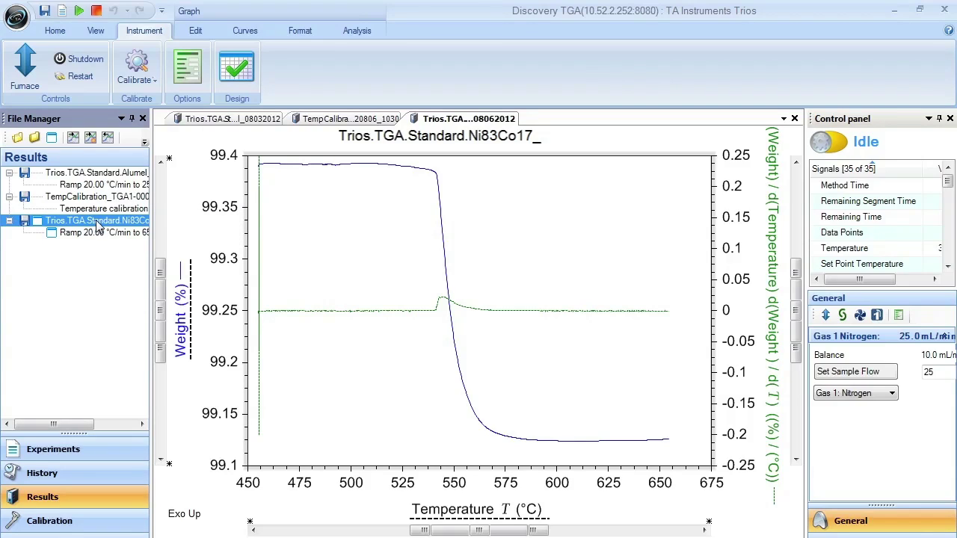
ctrl+click(103, 176)
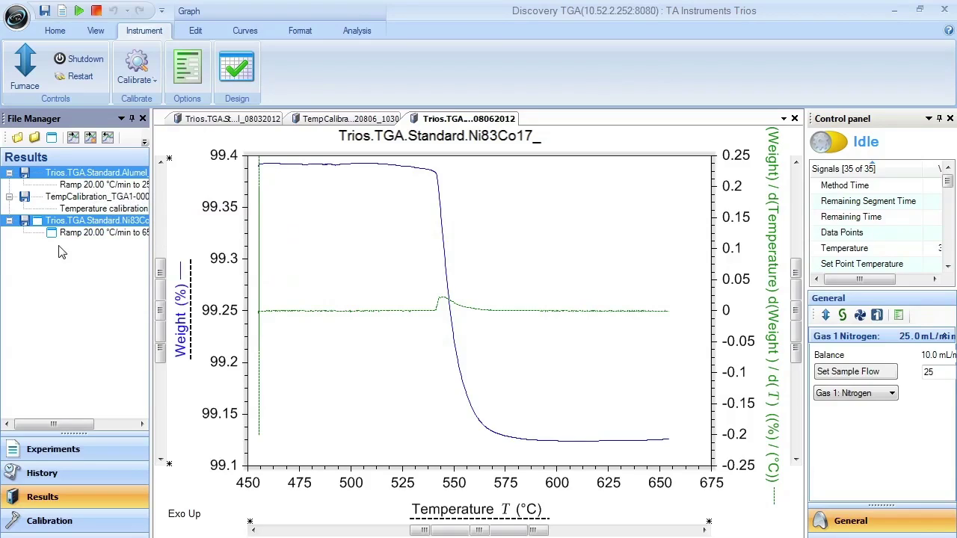
Calculate the Alumel and Ni83Co17 temperature calibration, review its details, then view the Global Calibration Set
click(147, 82)
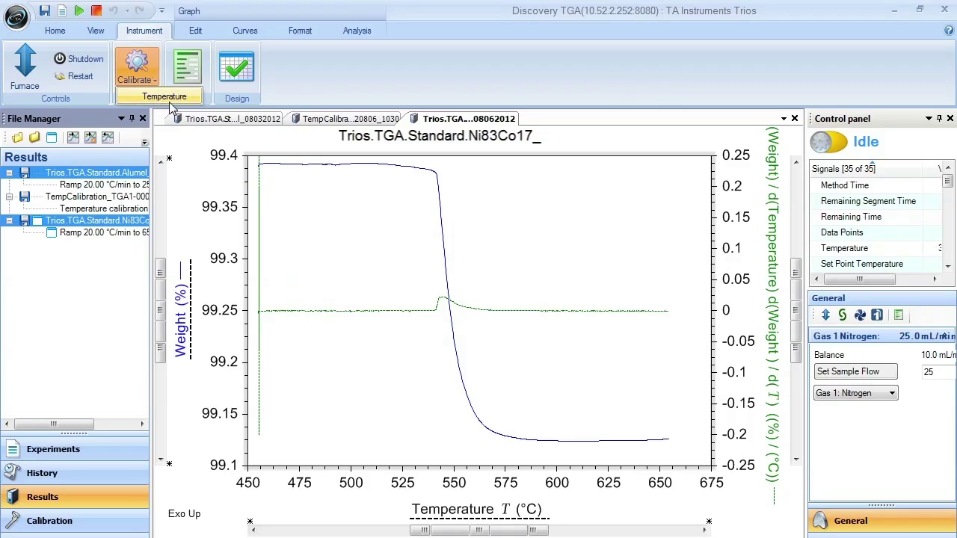
click(169, 99)
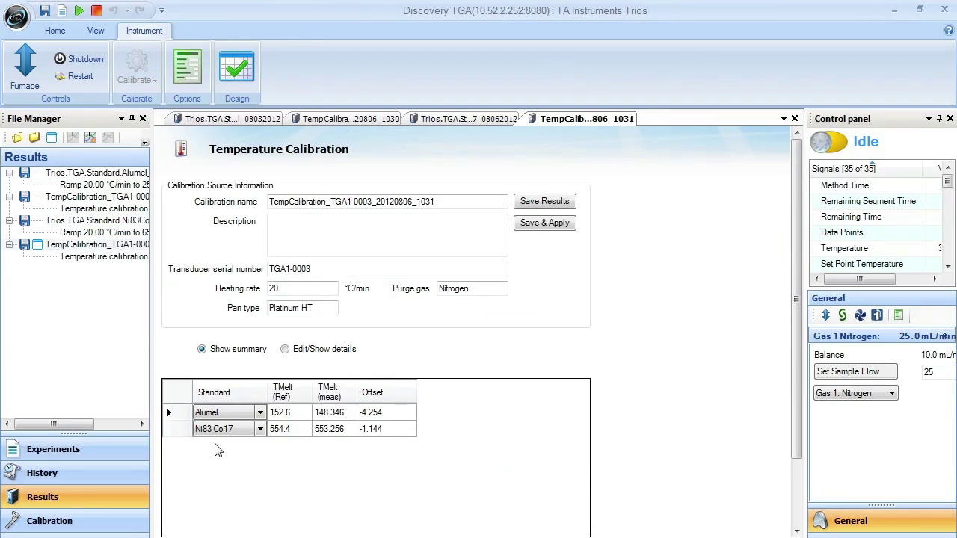
click(286, 349)
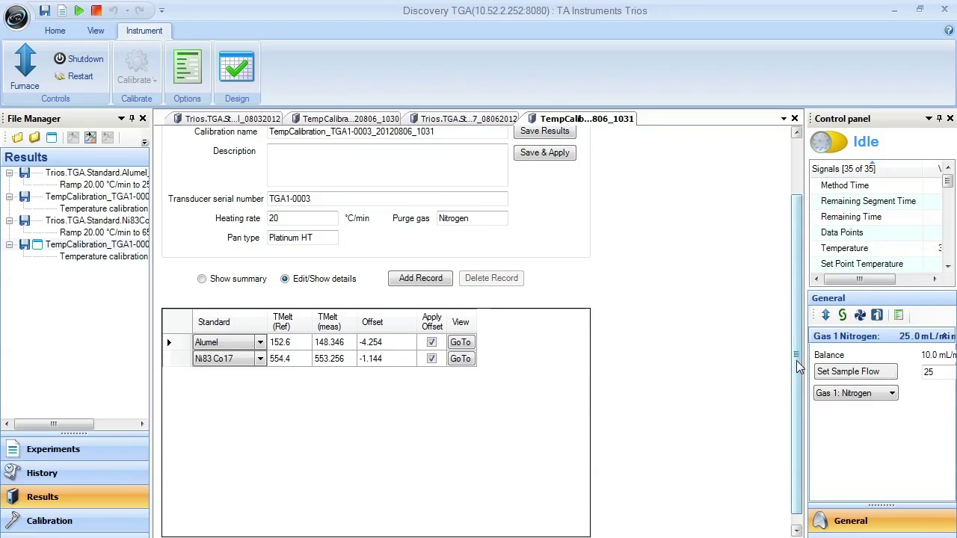
drag(796, 360, 798, 318)
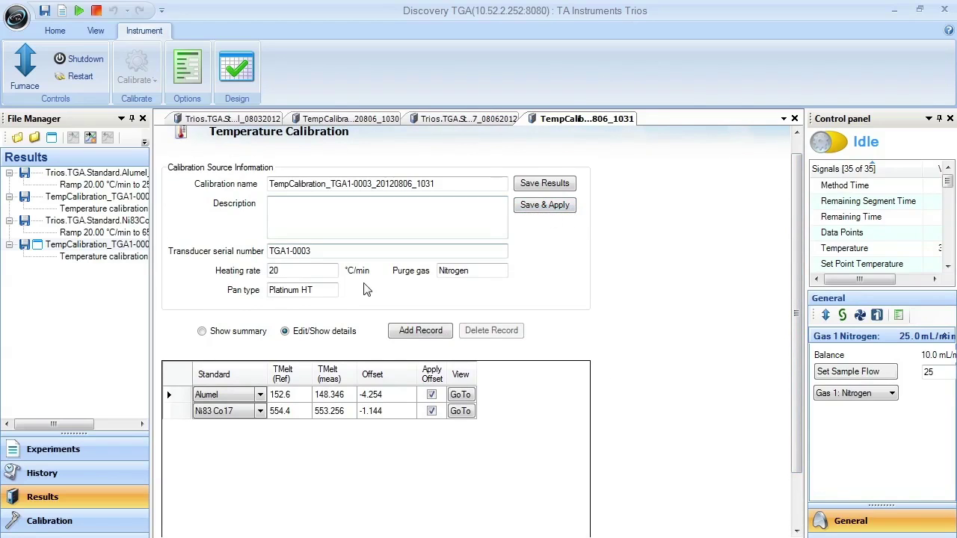
click(131, 522)
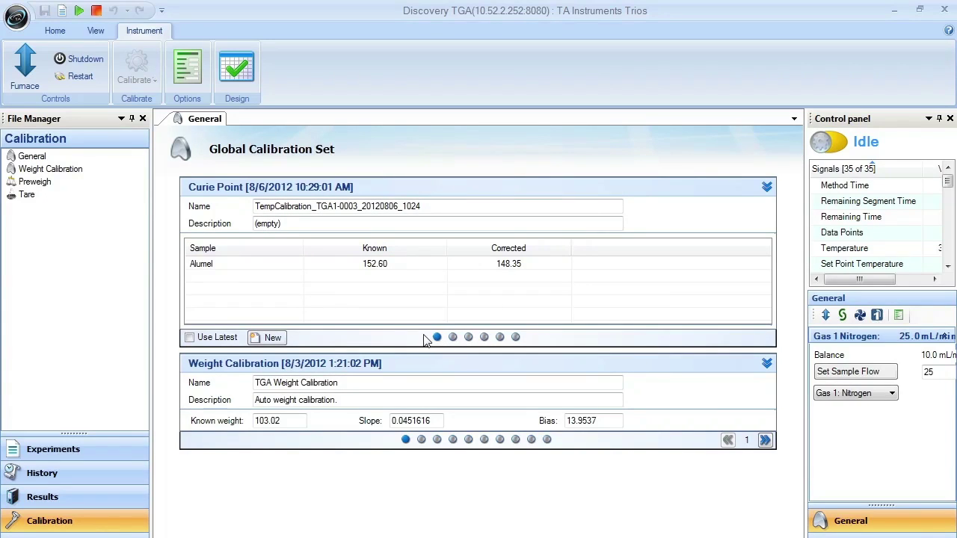
click(454, 341)
click(468, 339)
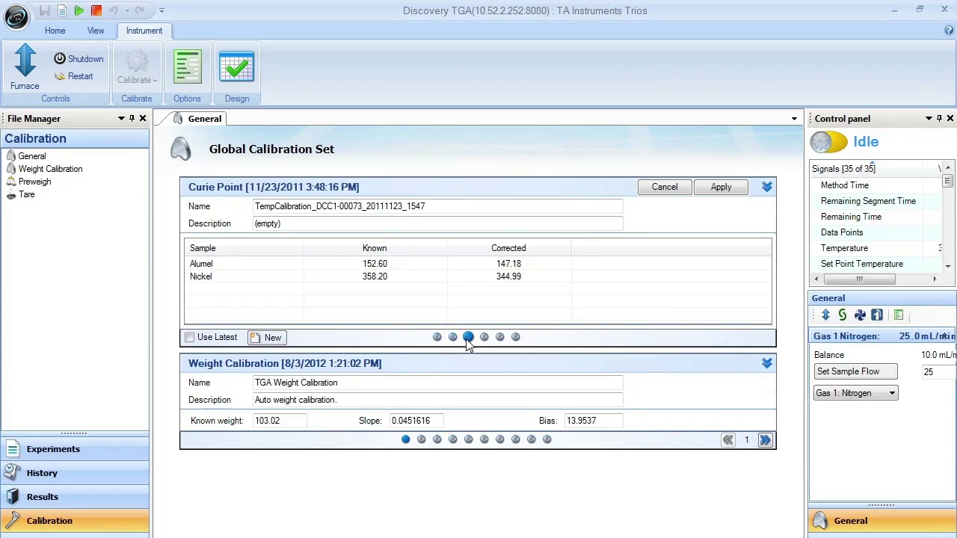
click(453, 339)
click(438, 337)
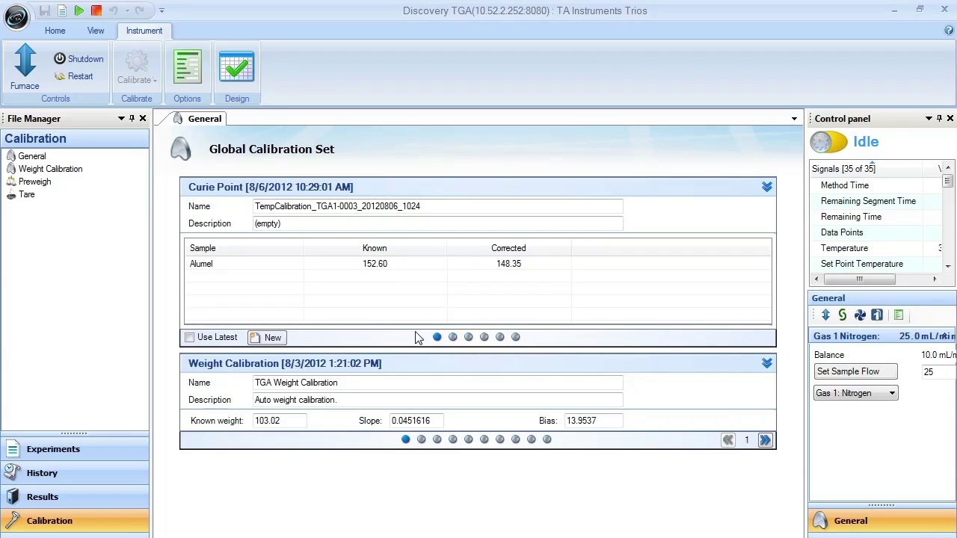